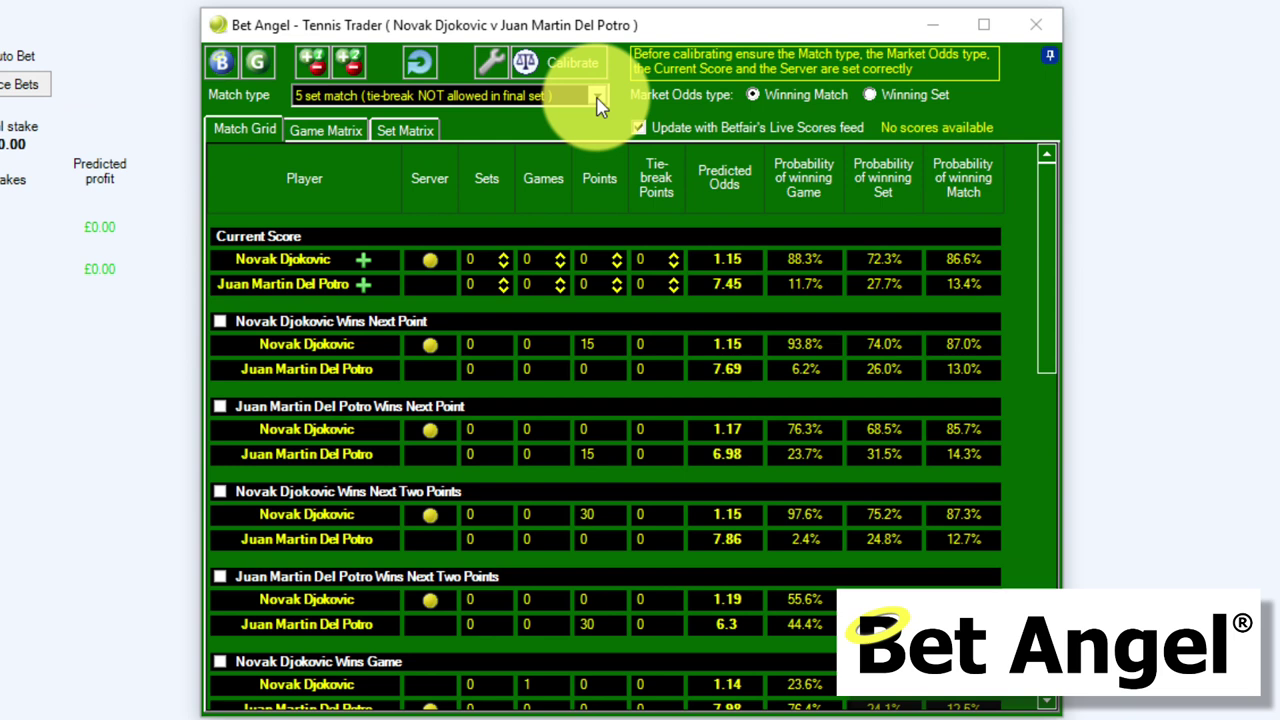
- Set the match type to 3 set match (tie-break allowed in final set) and calibrate the tennis model
{"action": "left_click", "coordinate": [597, 99]}
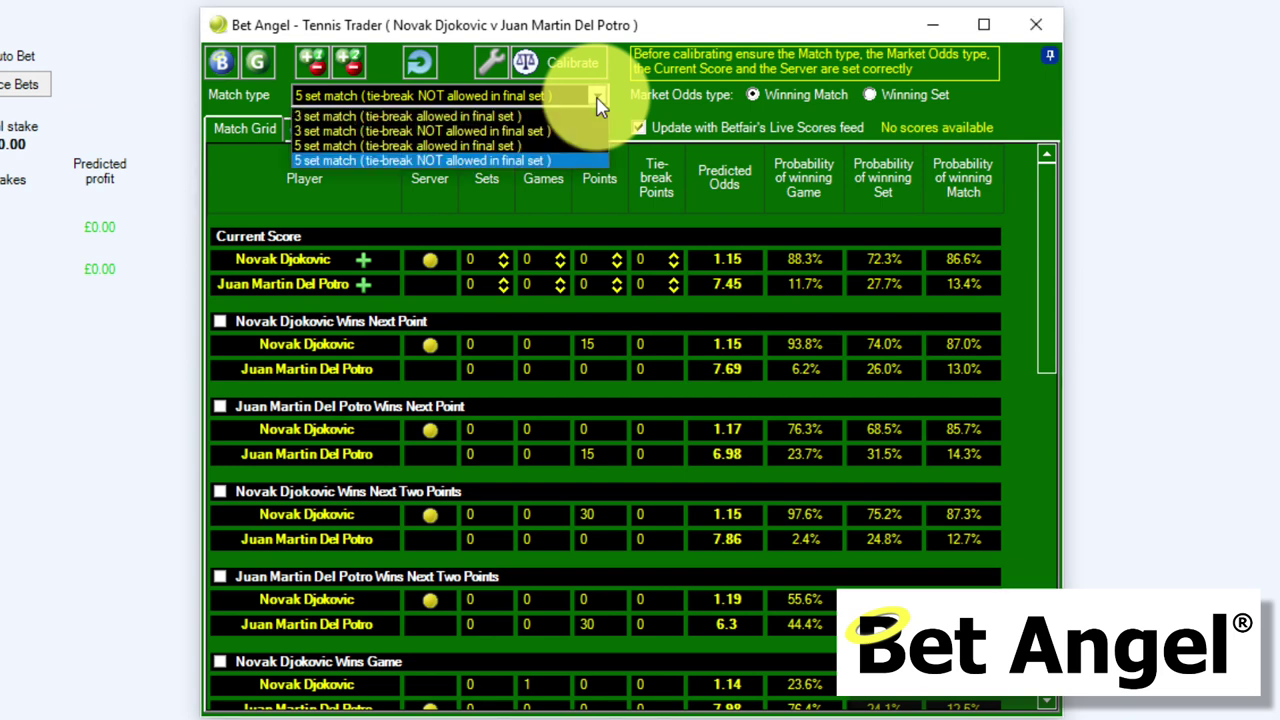
{"action": "left_click", "coordinate": [520, 117]}
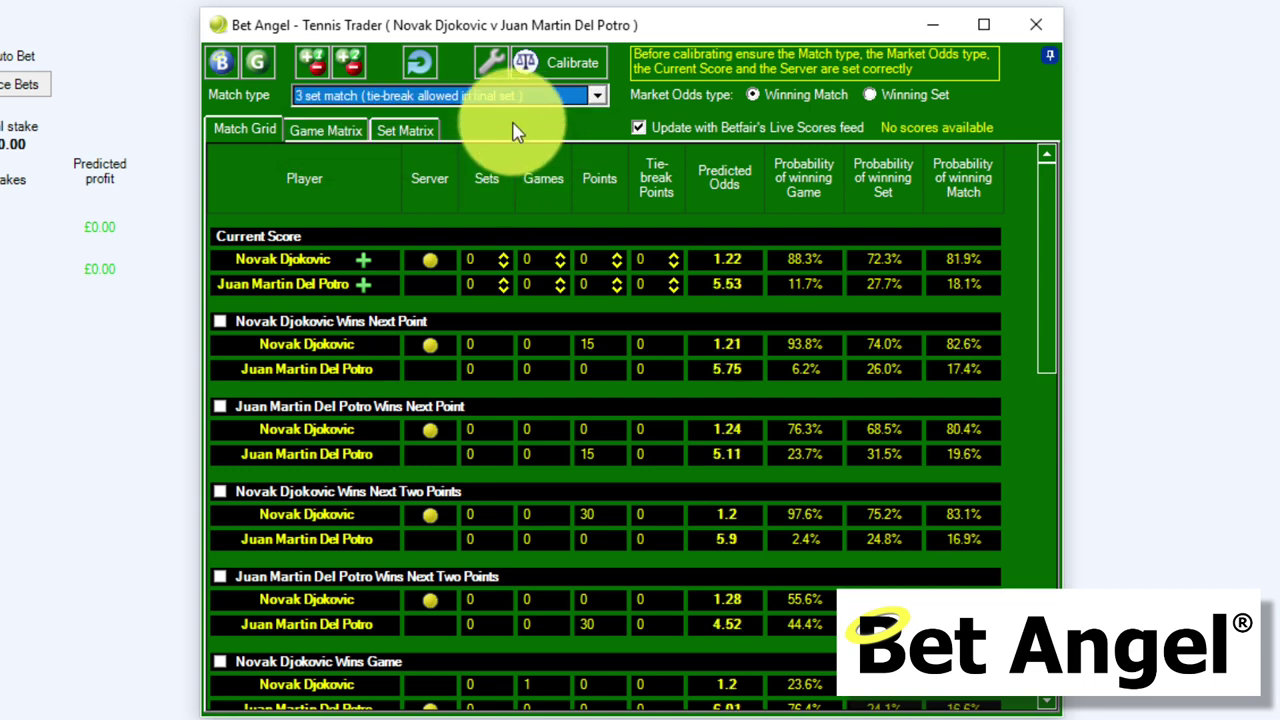
{"action": "left_click", "coordinate": [545, 62]}
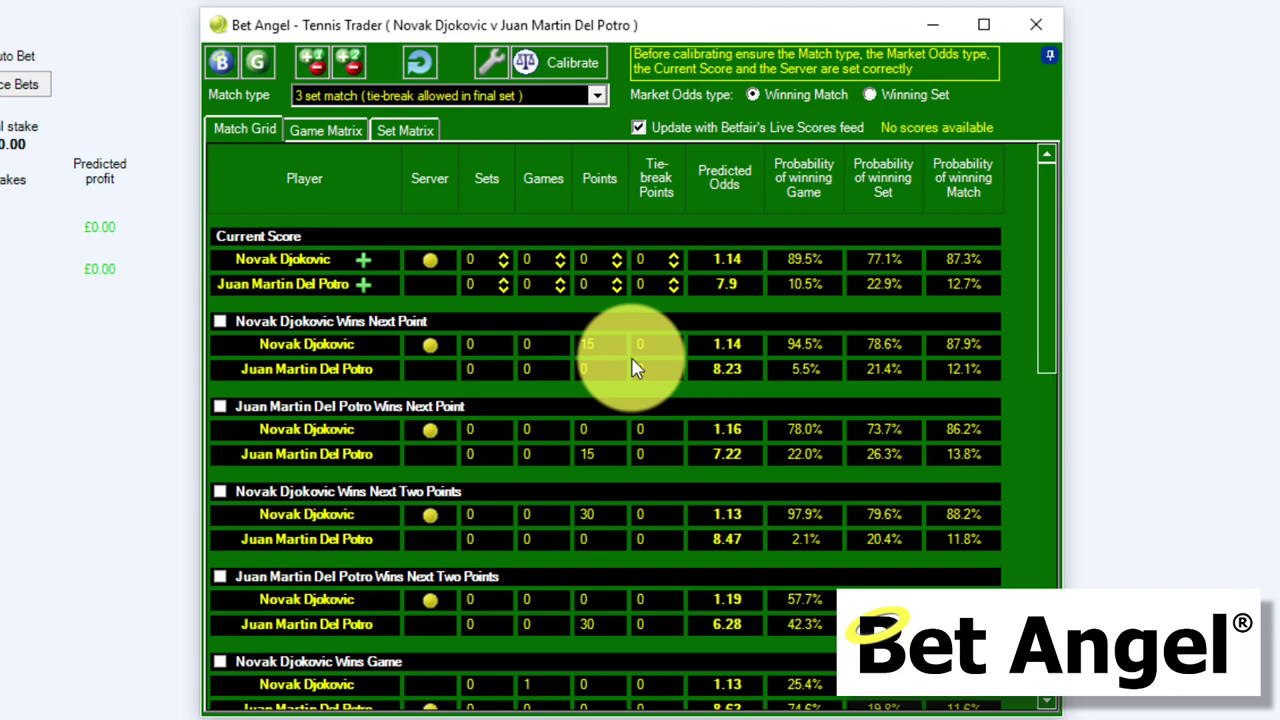
- Display the Set Matrix and enlarge and reposition the Tennis Trader window so the whole matrix fits
{"action": "left_click", "coordinate": [403, 133]}
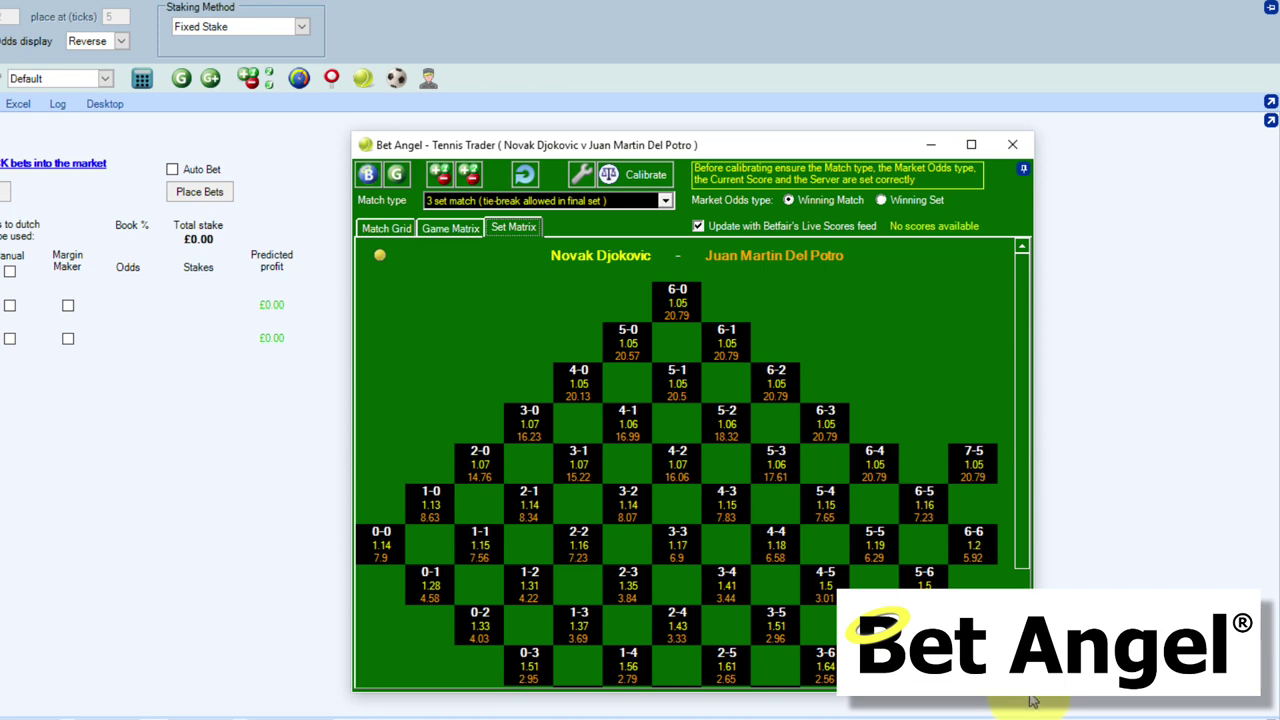
{"action": "left_click_drag", "start_coordinate": [1033, 700], "coordinate": [1046, 718]}
{"action": "left_click_drag", "start_coordinate": [735, 152], "coordinate": [726, 28]}
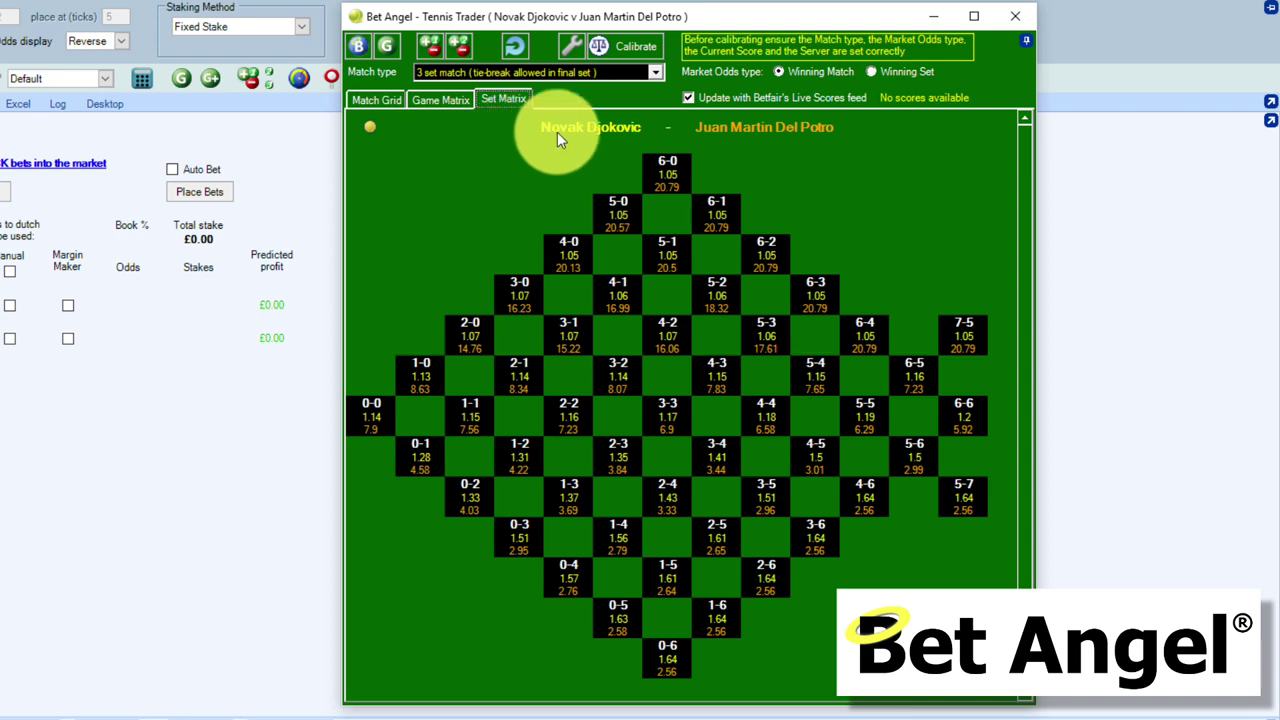
- Compare the set matrix odds with Juan Martin Del Potro serving, and restore Novak Djokovic as server
{"action": "left_click", "coordinate": [379, 99]}
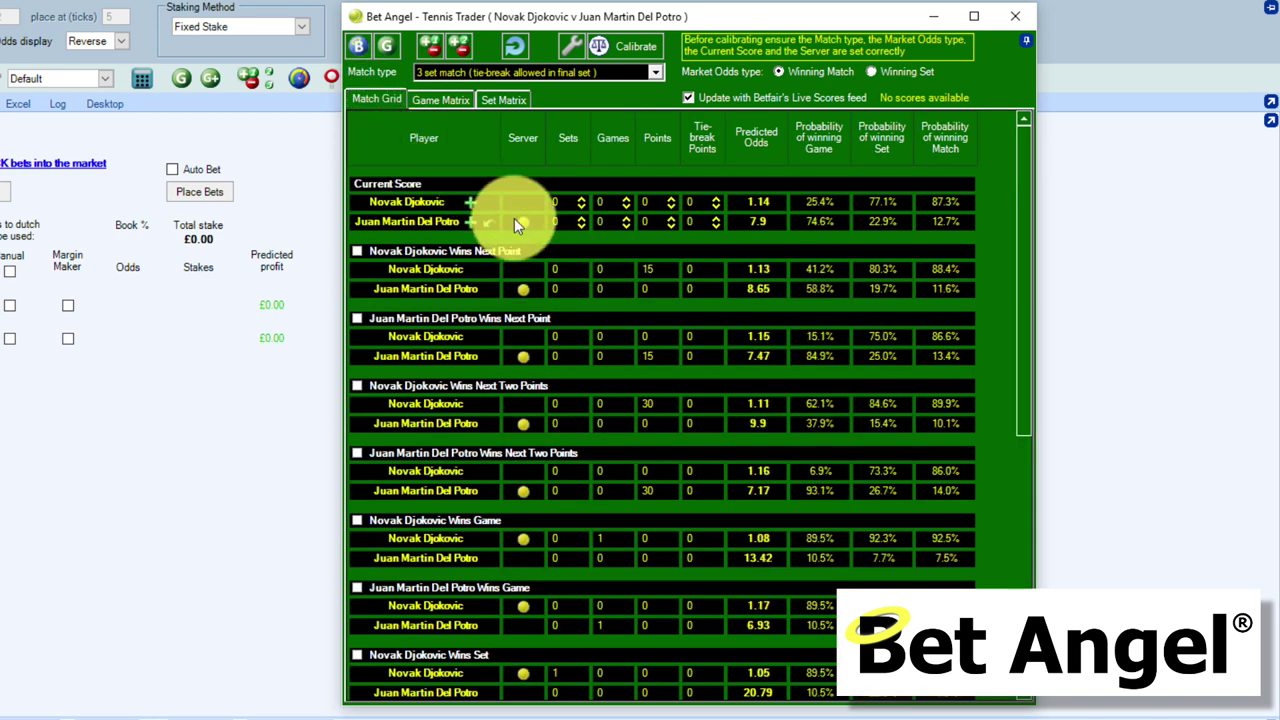
{"action": "left_click", "coordinate": [503, 101]}
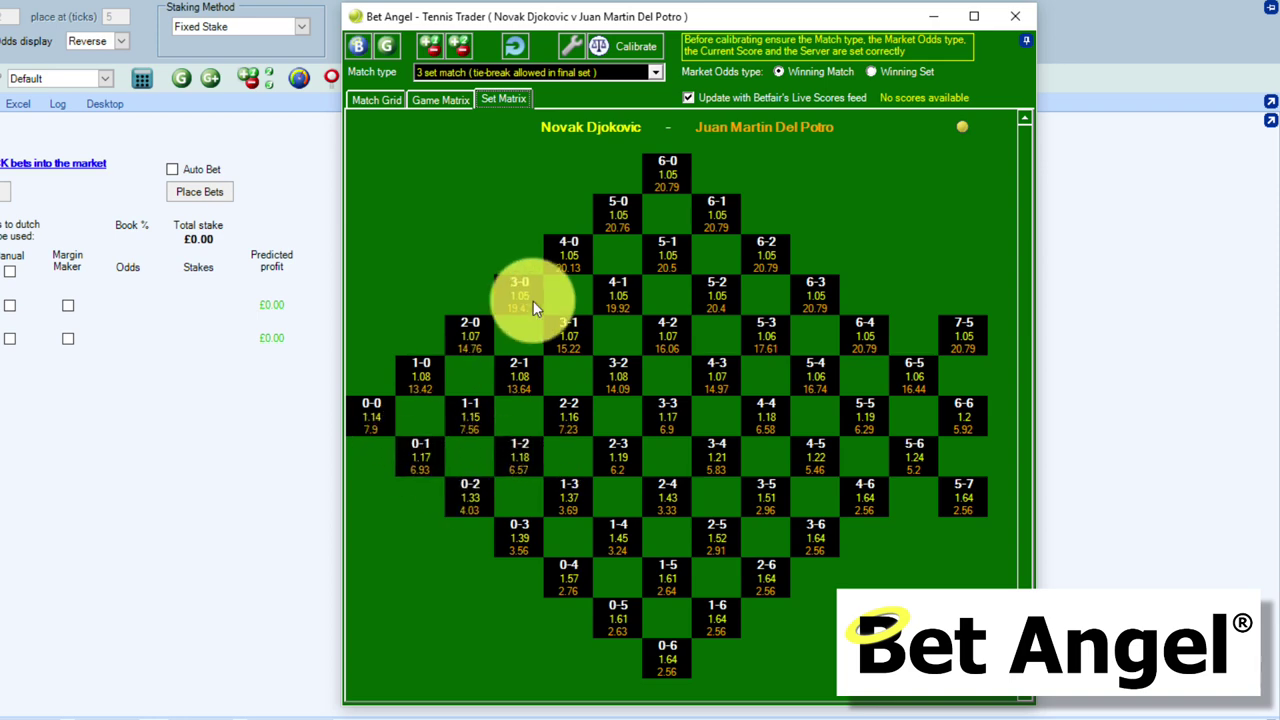
{"action": "left_click", "coordinate": [363, 100]}
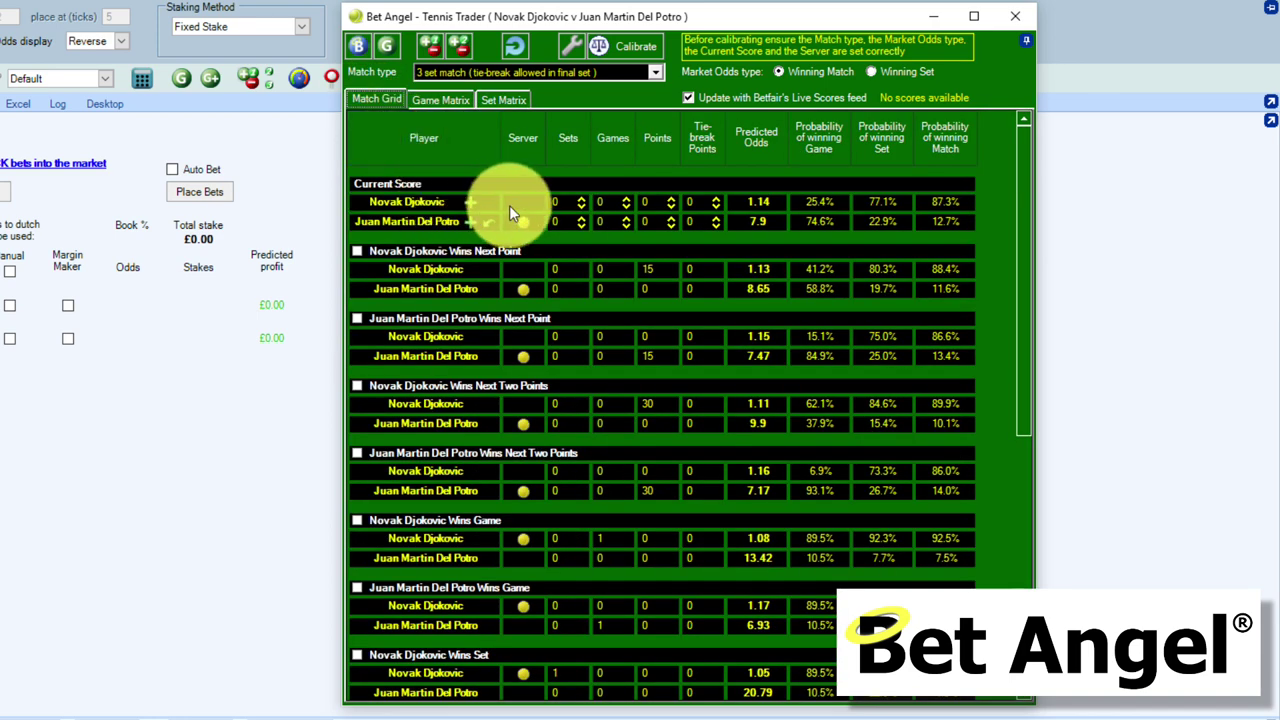
{"action": "left_click", "coordinate": [510, 100]}
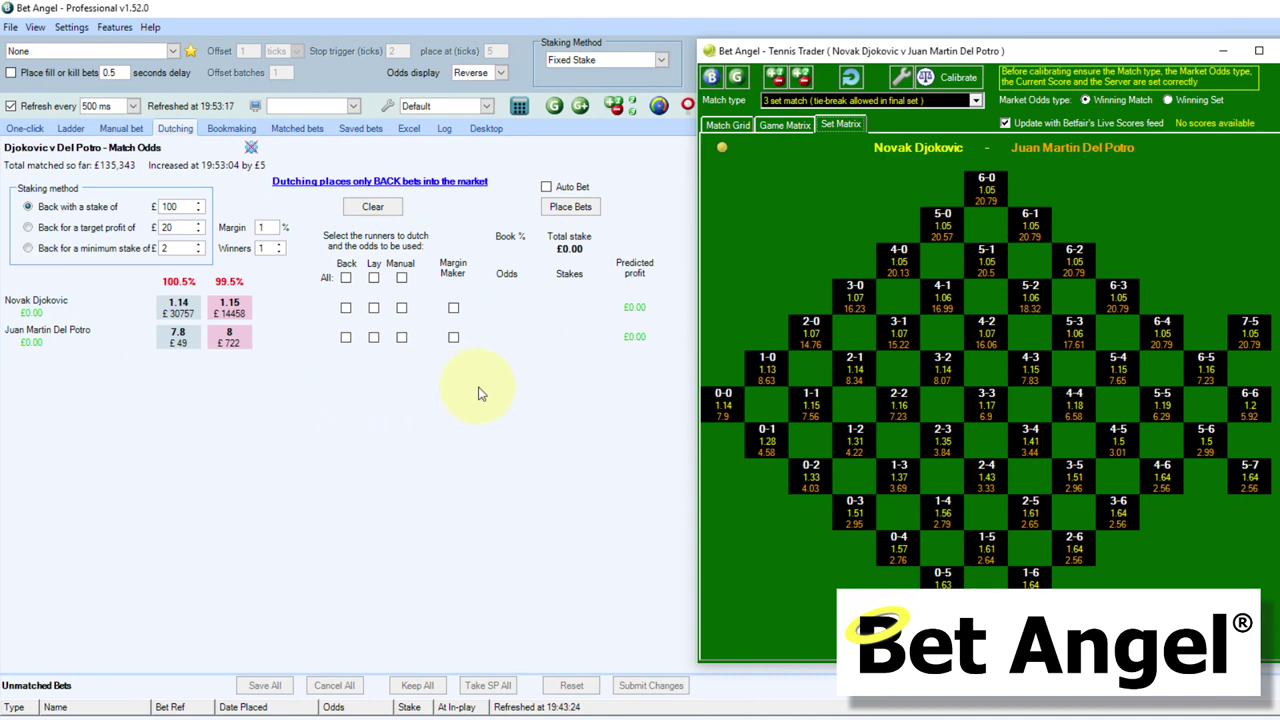
- Select the back odds for both players in the dutching bet and apply Margin Maker to Juan Martin Del Potro
{"action": "left_click", "coordinate": [346, 279]}
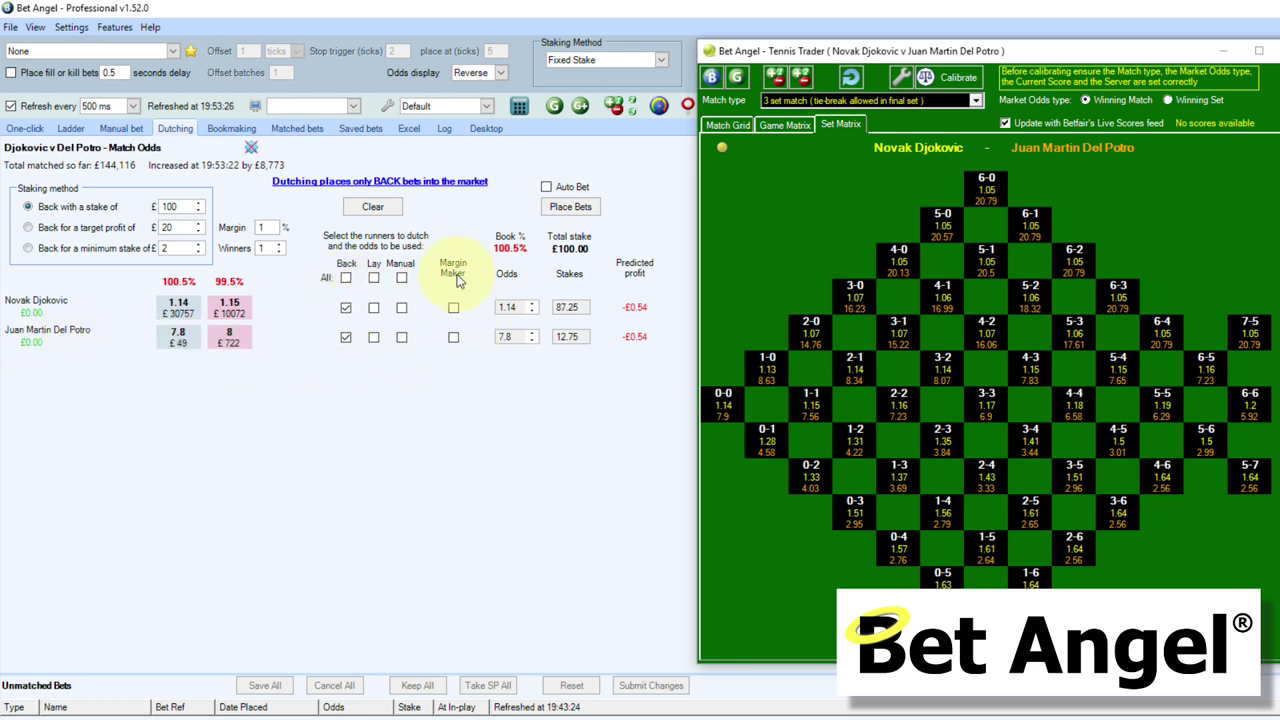
{"action": "left_click", "coordinate": [453, 338]}
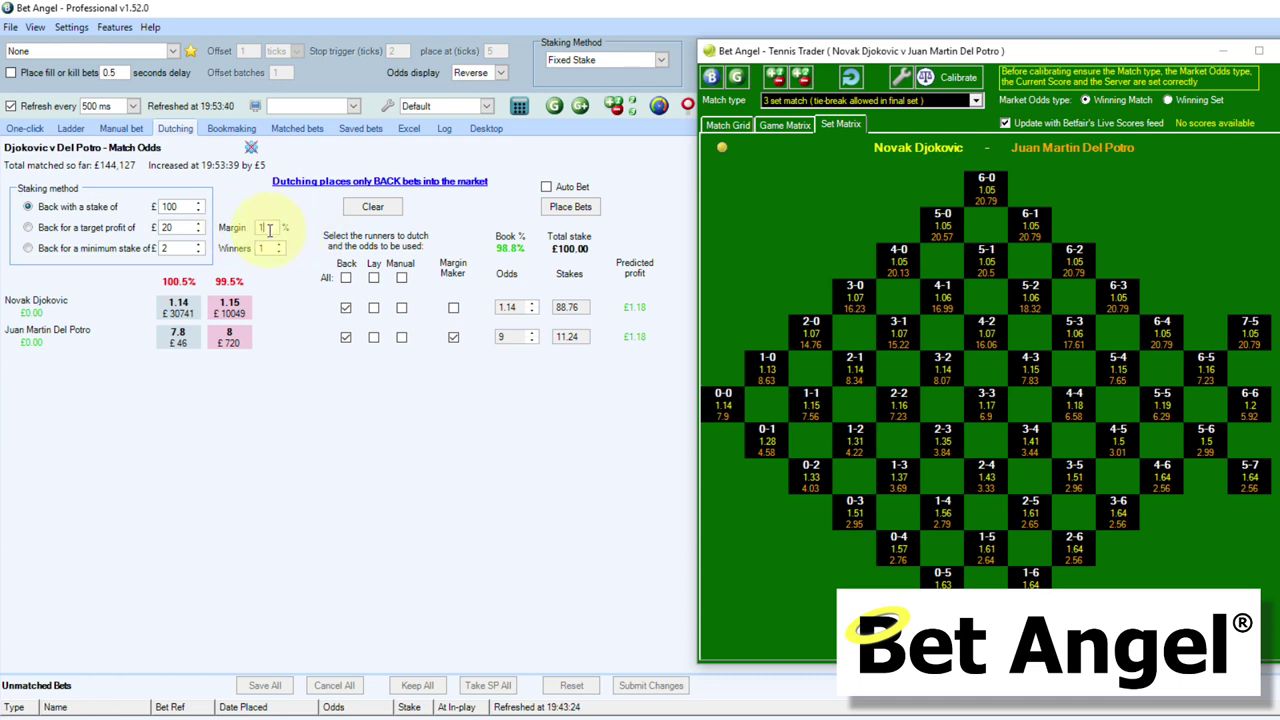
{"action": "left_click", "coordinate": [453, 337]}
{"action": "left_click", "coordinate": [454, 338]}
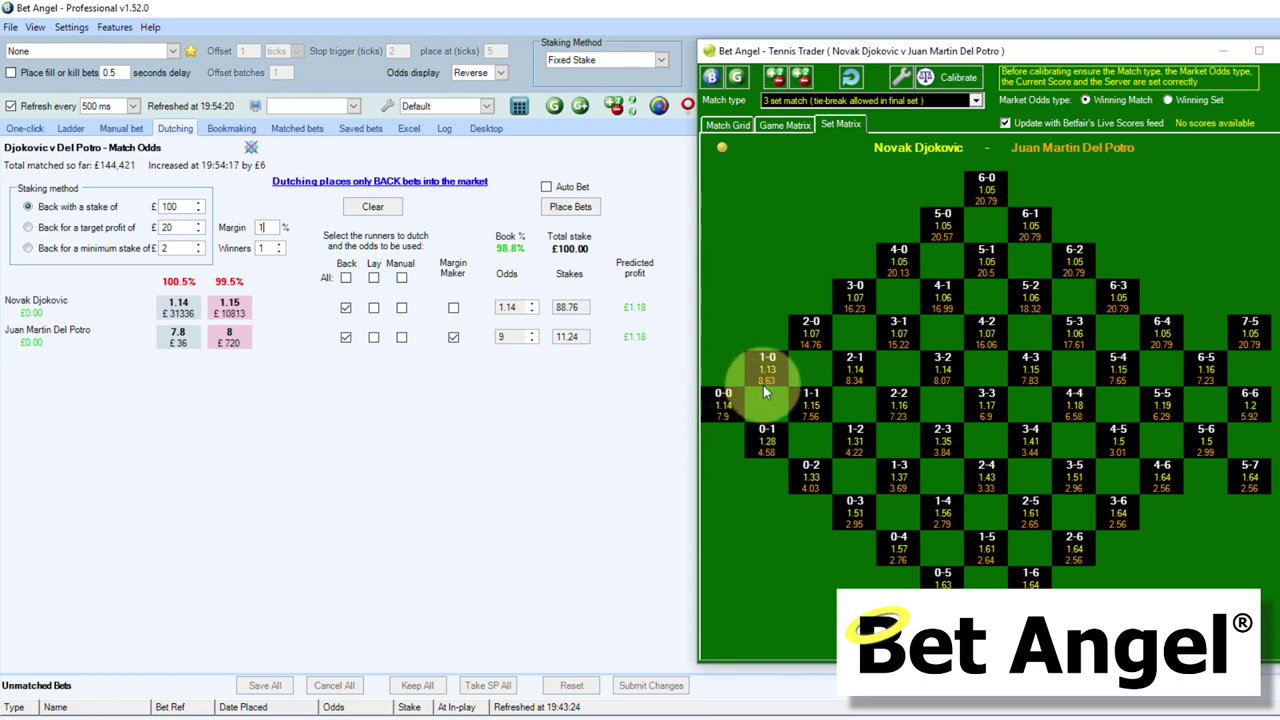
- Examine the predicted odds in the game matrix, set matrix and match grid for the start of the match
{"action": "left_click", "coordinate": [786, 125]}
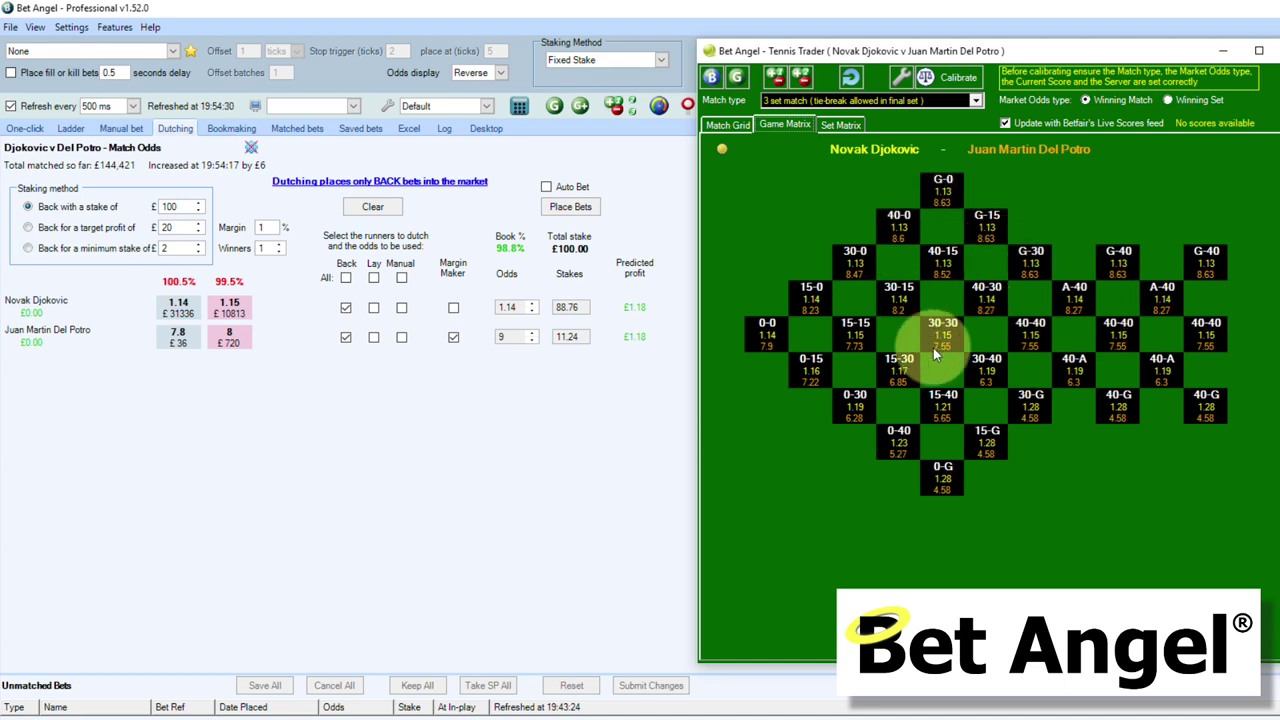
{"action": "left_click", "coordinate": [840, 124]}
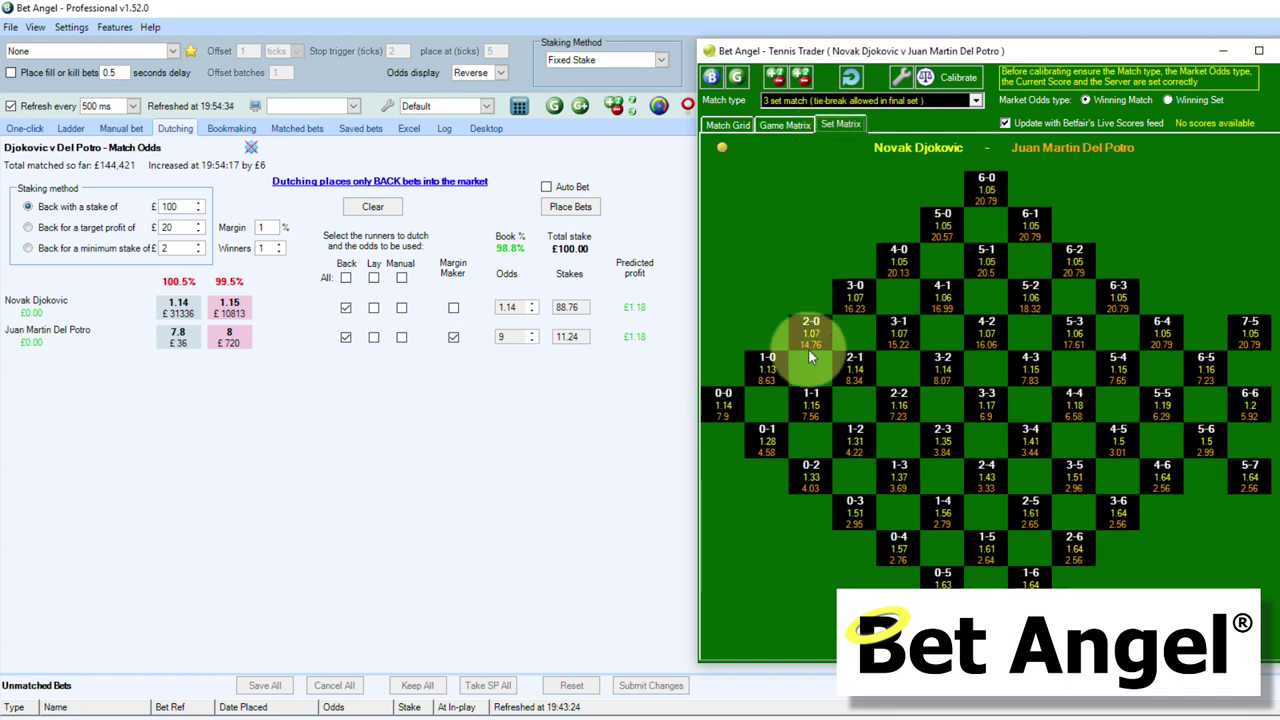
{"action": "left_click", "coordinate": [739, 125]}
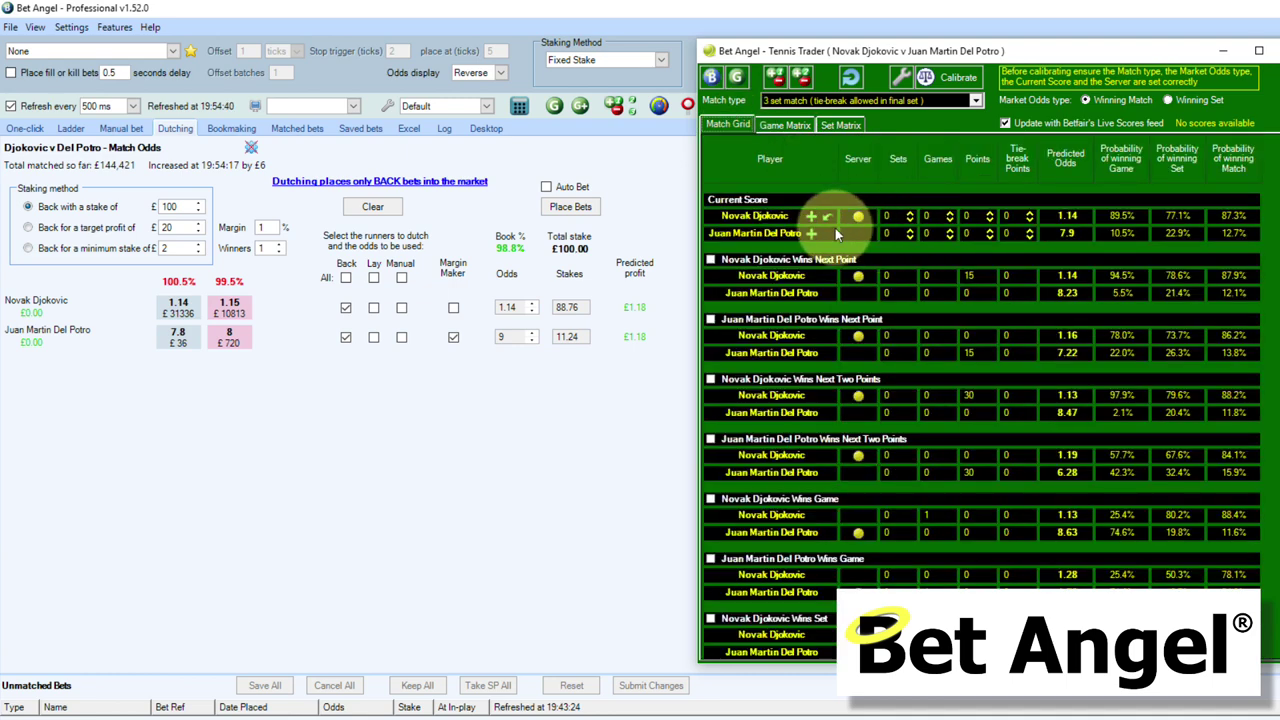
{"action": "left_click", "coordinate": [846, 124]}
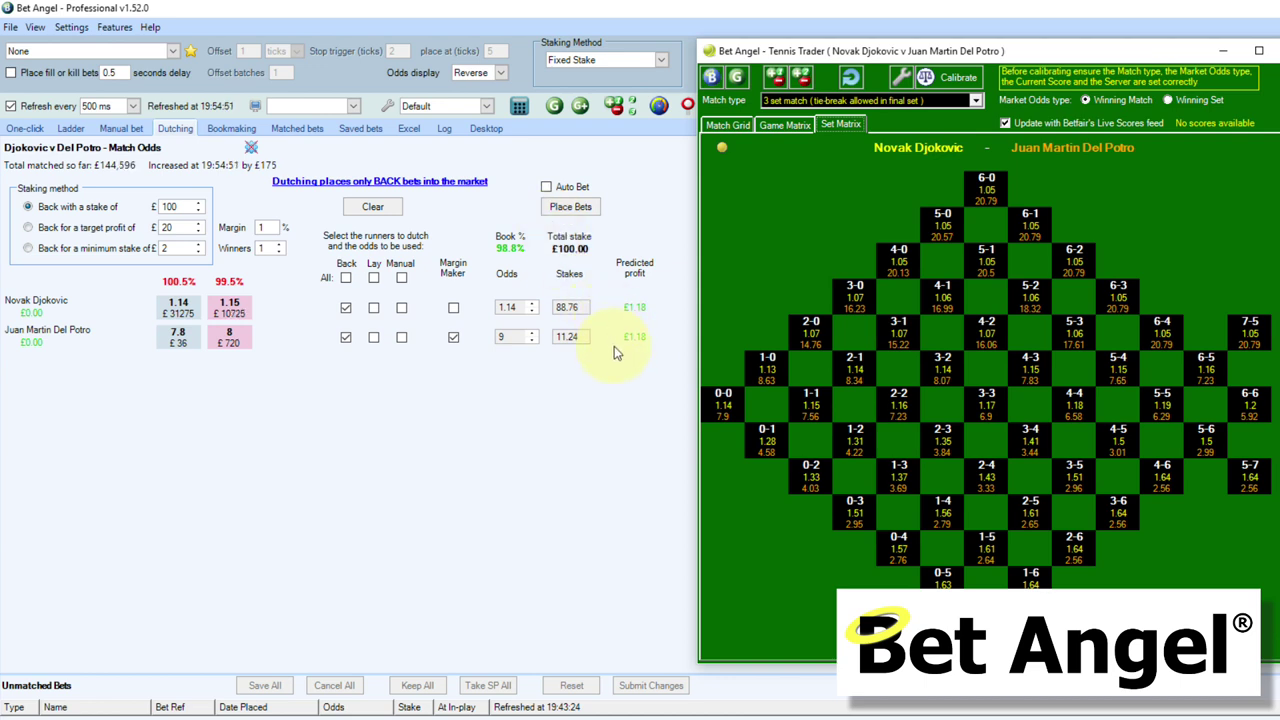
- Set the dutching margin to 10%
{"action": "left_click", "coordinate": [265, 227]}
{"action": "type", "text": "10"}
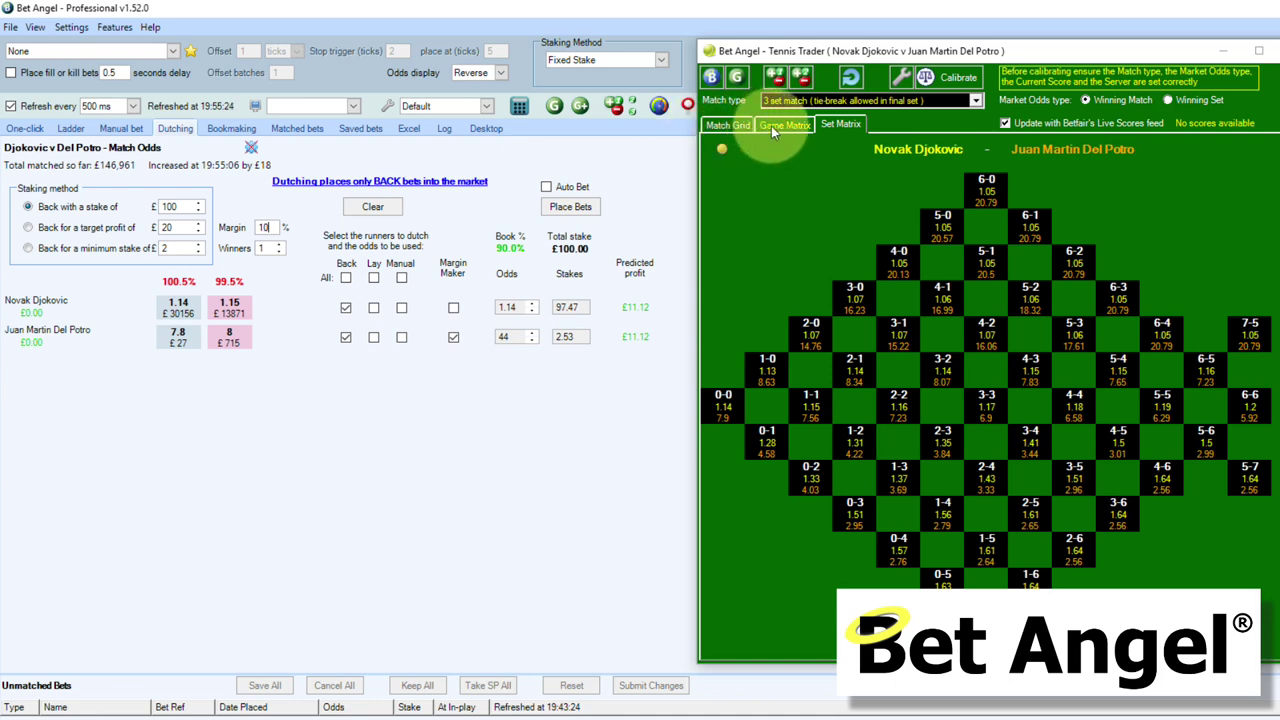
- Preview the set matrix with Novak Djokovic one set ahead, and reset his sets to 0
{"action": "left_click", "coordinate": [740, 125]}
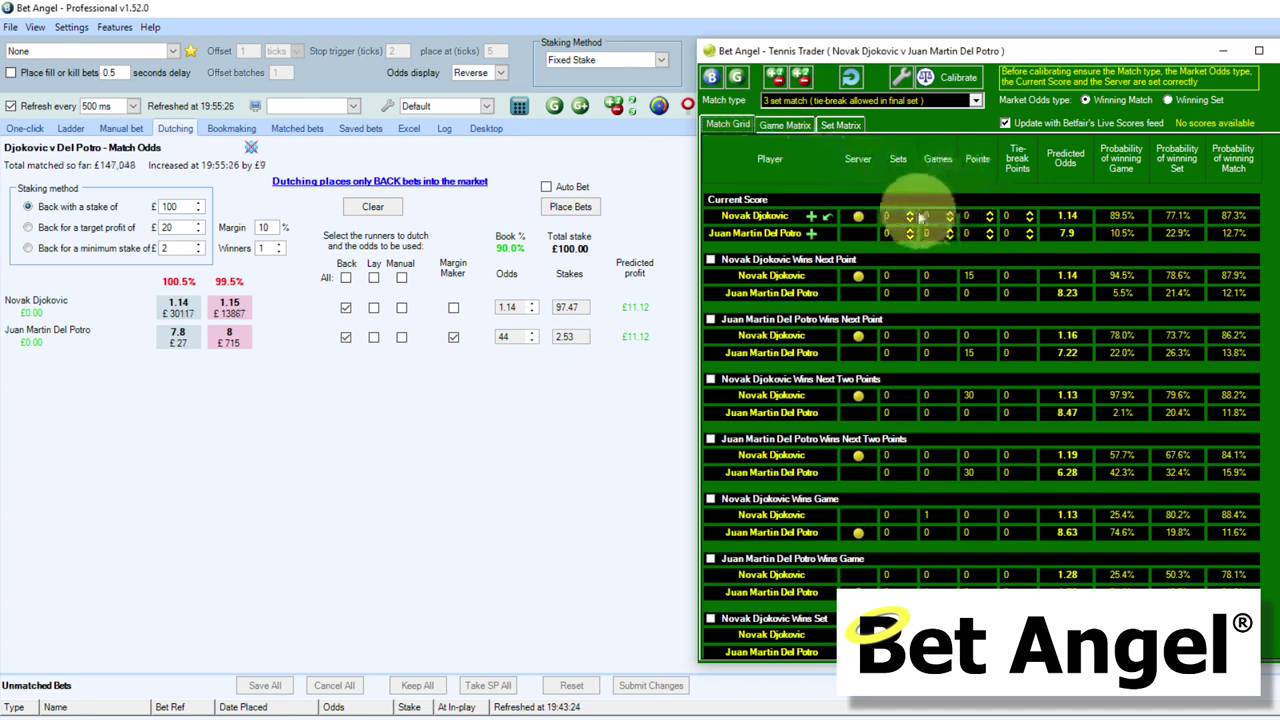
{"action": "left_click", "coordinate": [843, 126]}
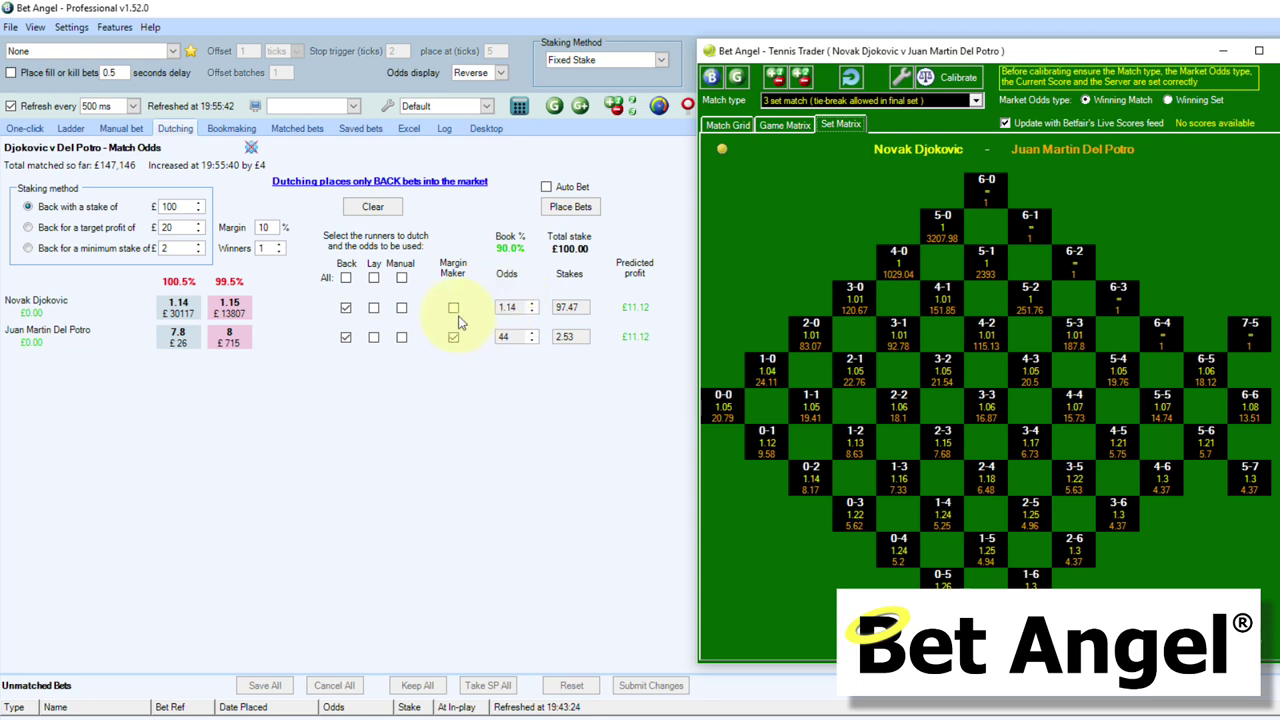
{"action": "left_click", "coordinate": [737, 123]}
{"action": "left_click", "coordinate": [910, 220]}
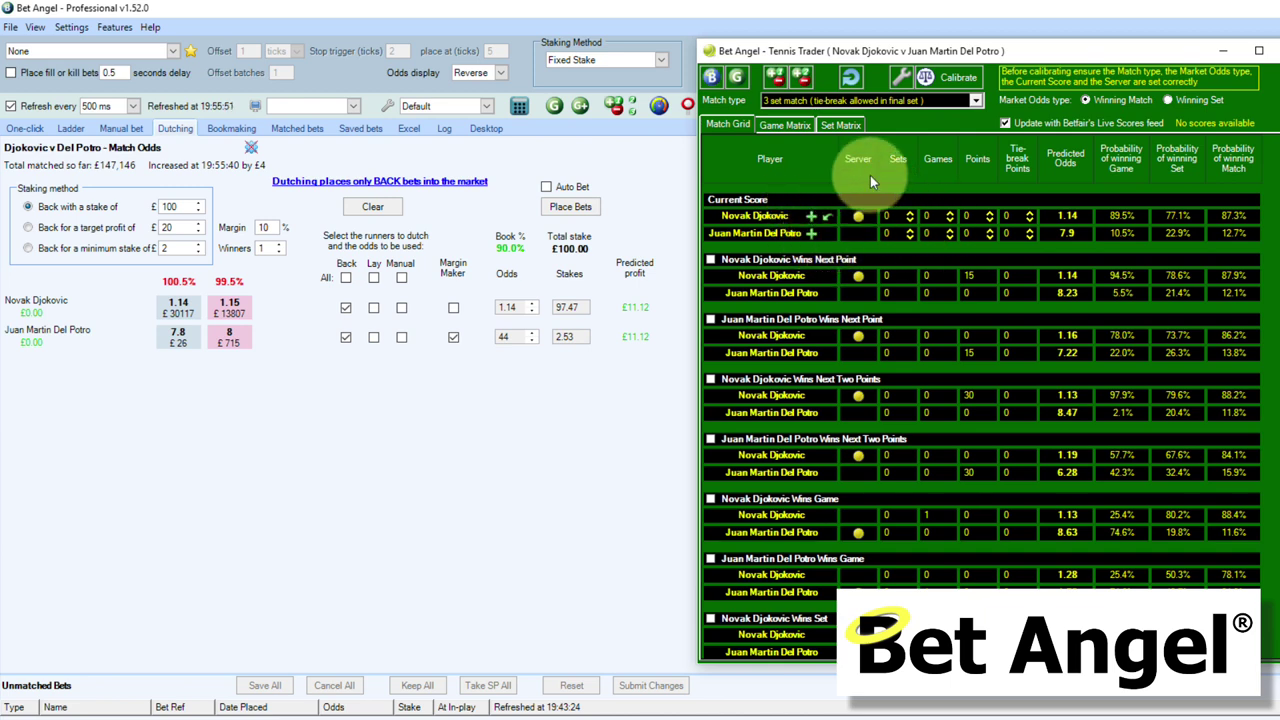
{"action": "left_click", "coordinate": [840, 126]}
- Apply Margin Maker to Novak Djokovic instead and set the dutching margin to 12%
{"action": "left_click", "coordinate": [454, 309]}
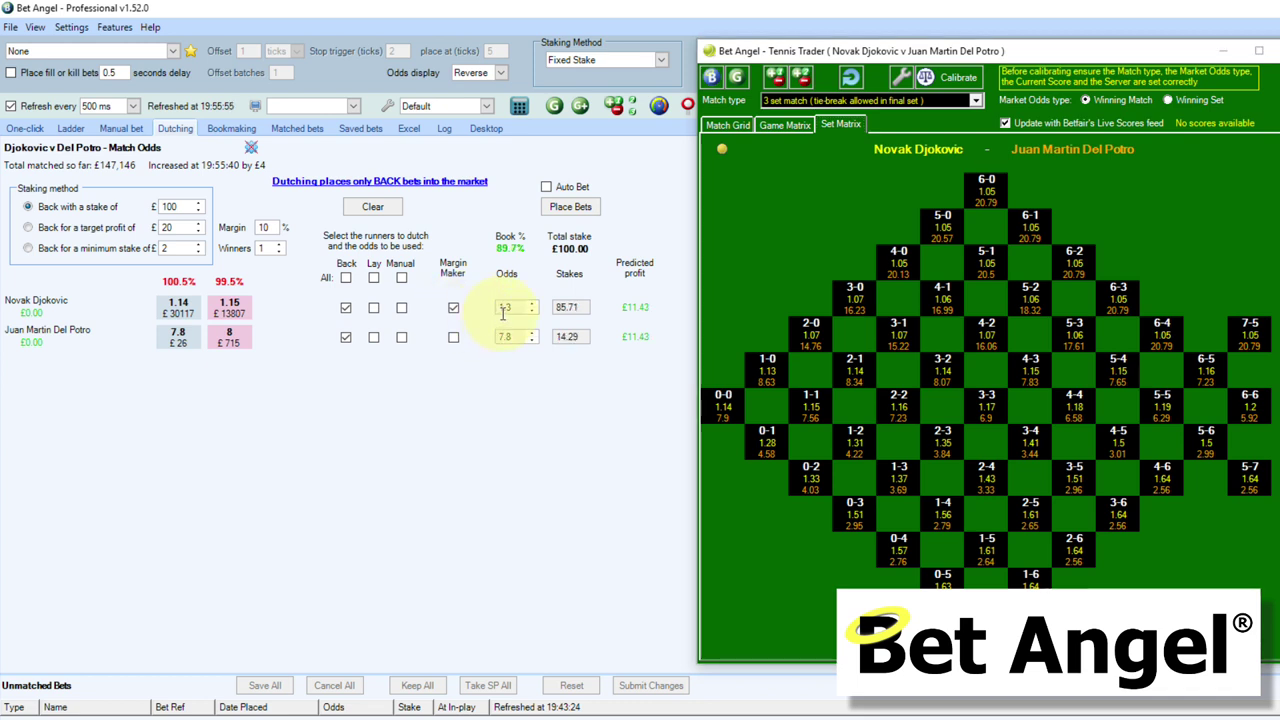
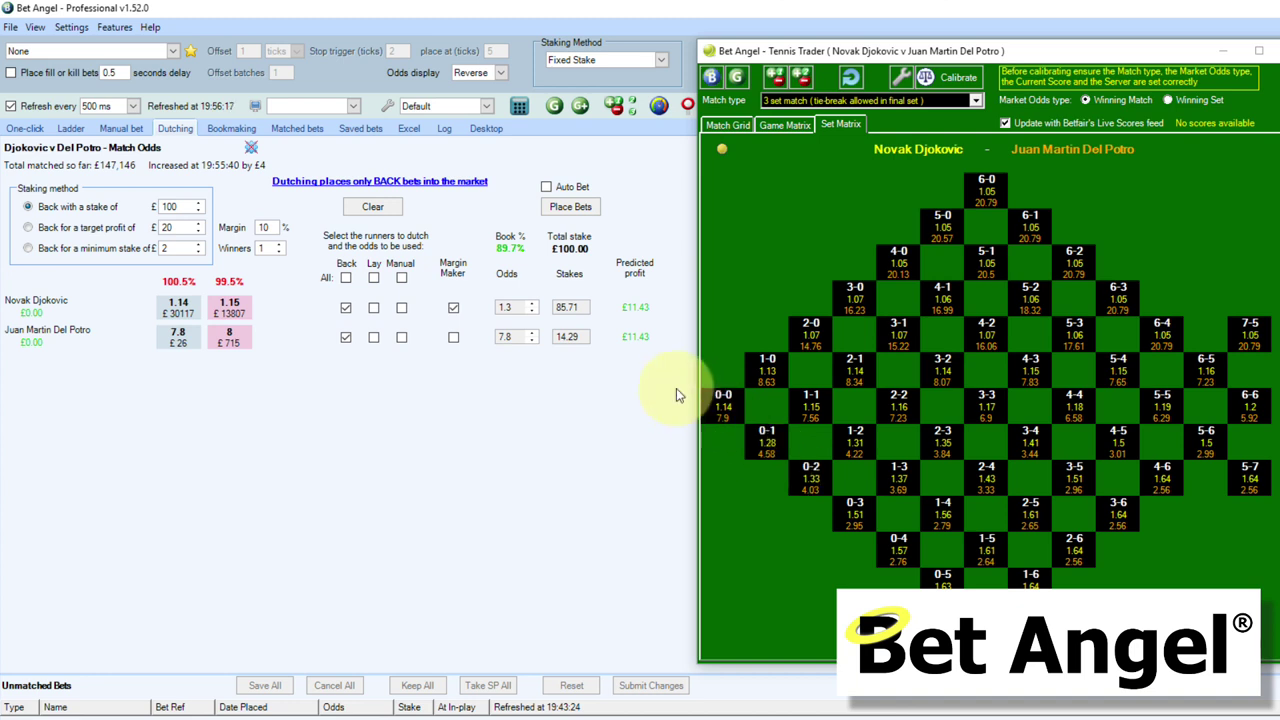
{"action": "left_click", "coordinate": [580, 341]}
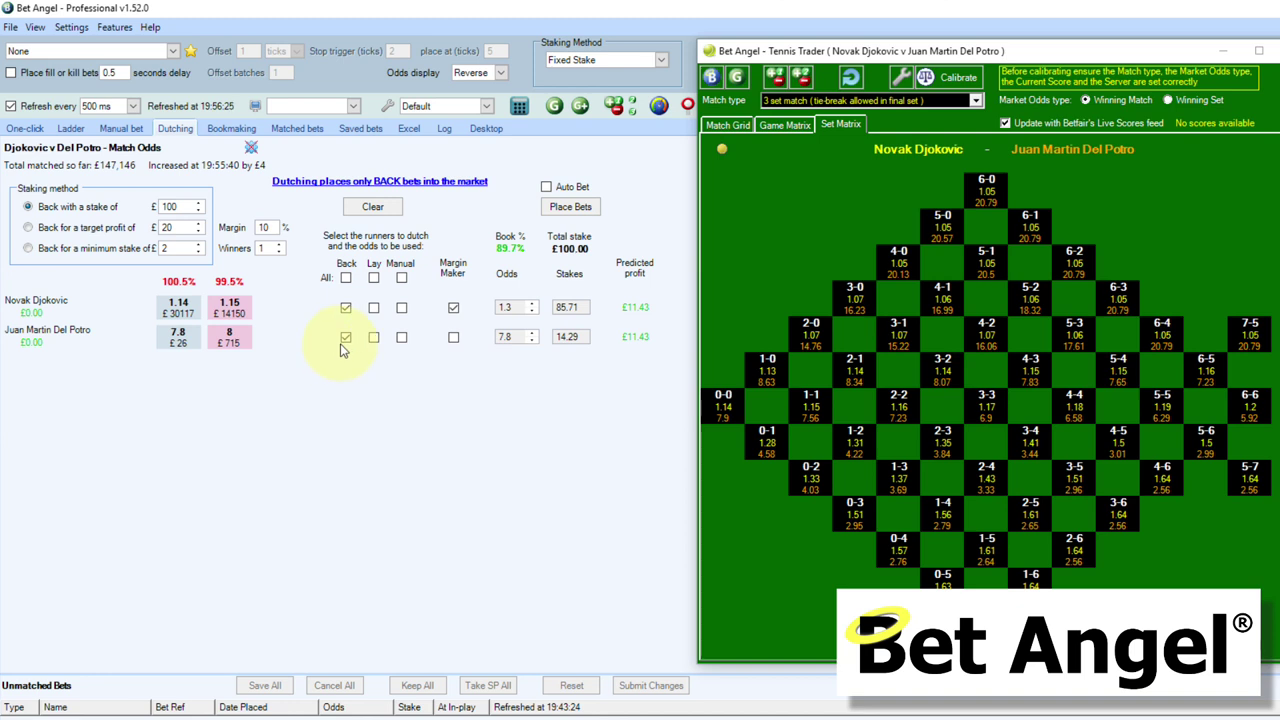
{"action": "left_click", "coordinate": [582, 316]}
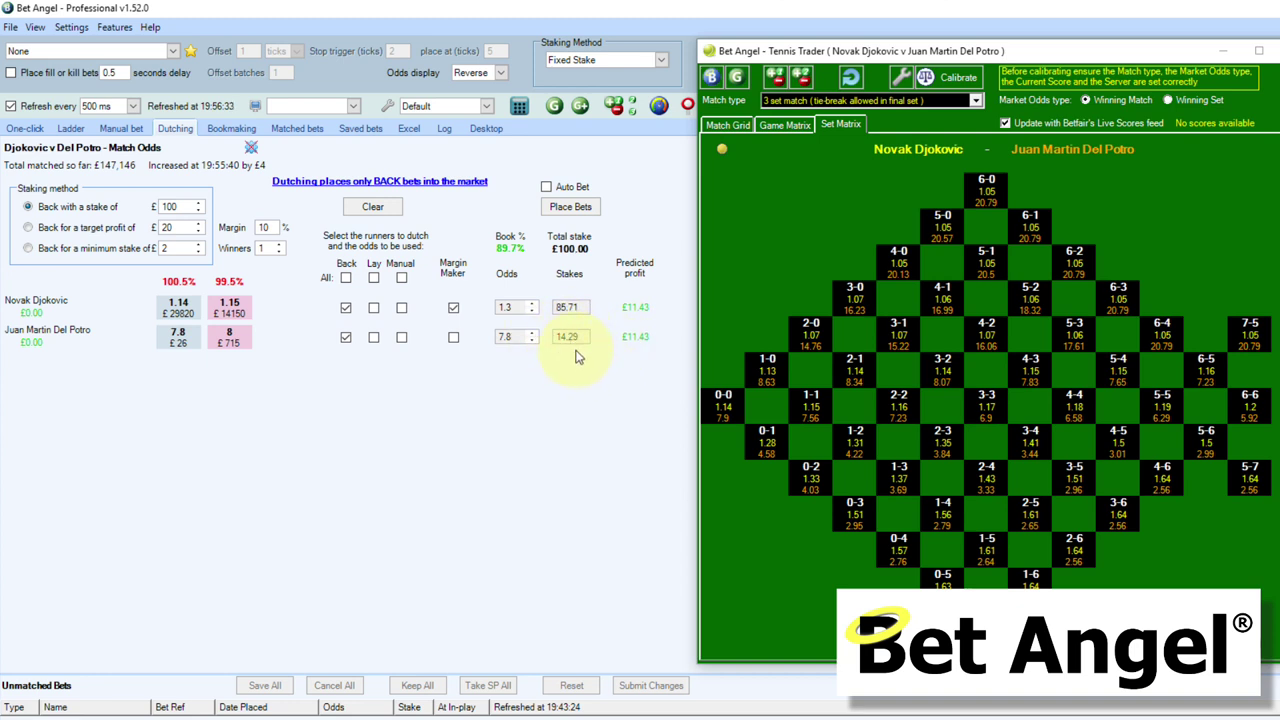
{"action": "left_click", "coordinate": [629, 334]}
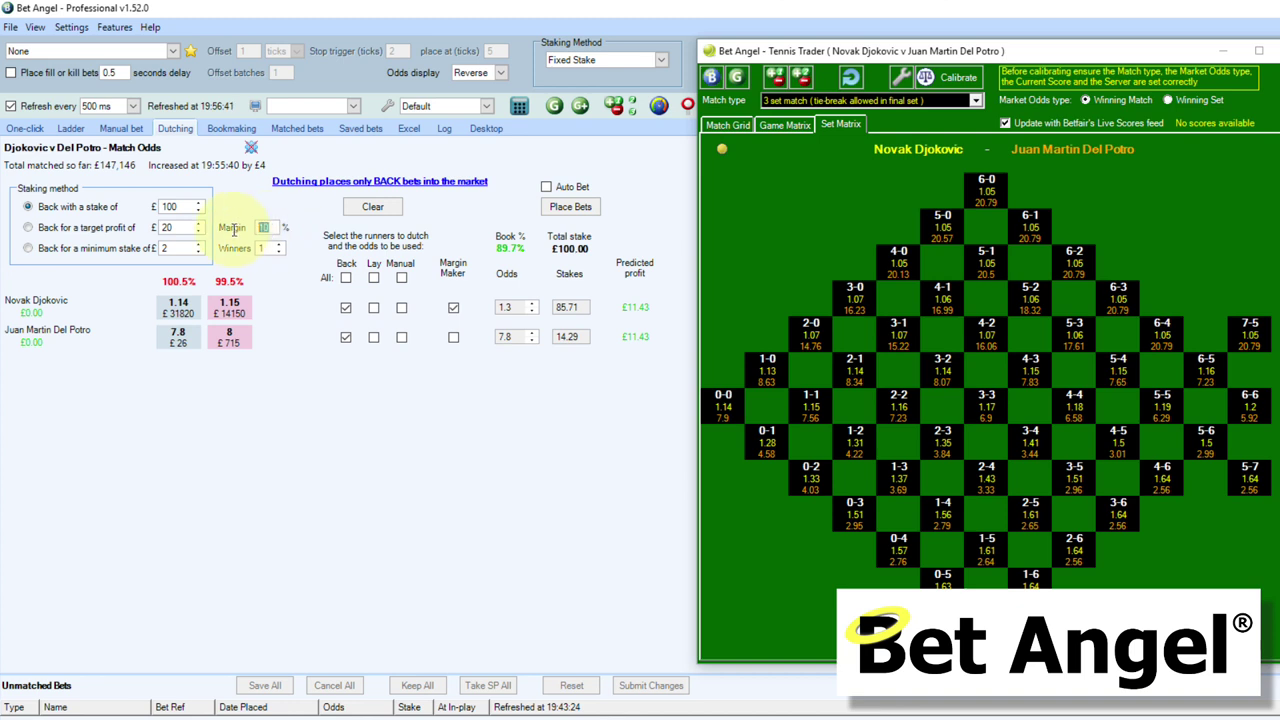
{"action": "type", "text": "11"}
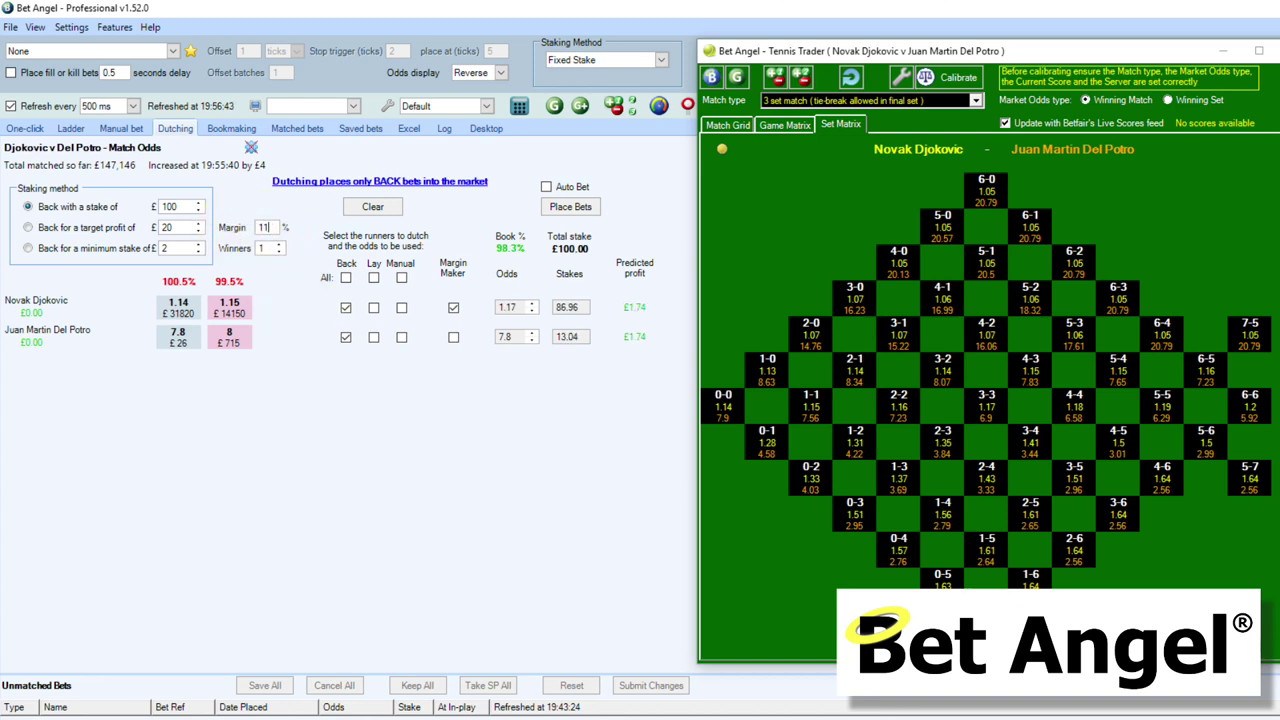
{"action": "key", "text": "BackSpace"}
{"action": "type", "text": "2"}
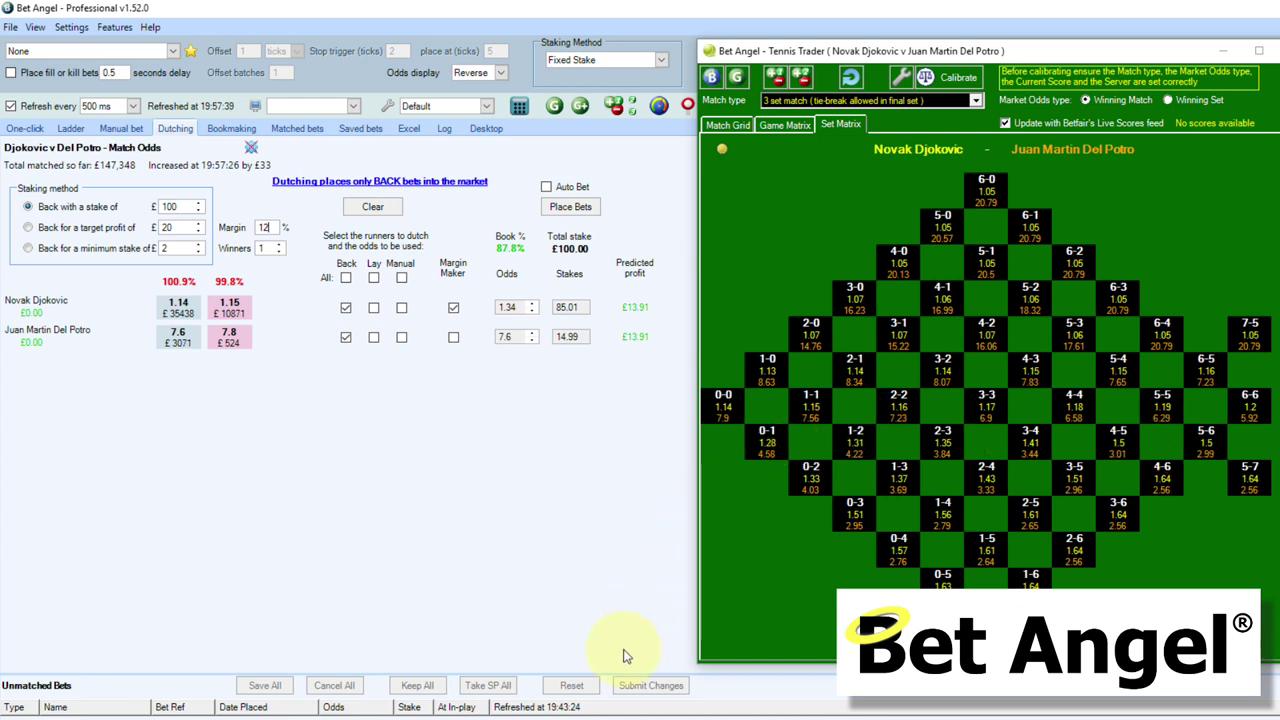
- Enlarge the unmatched bets area and place the dutching bets on both players
{"action": "left_click_drag", "start_coordinate": [602, 648], "coordinate": [598, 443]}
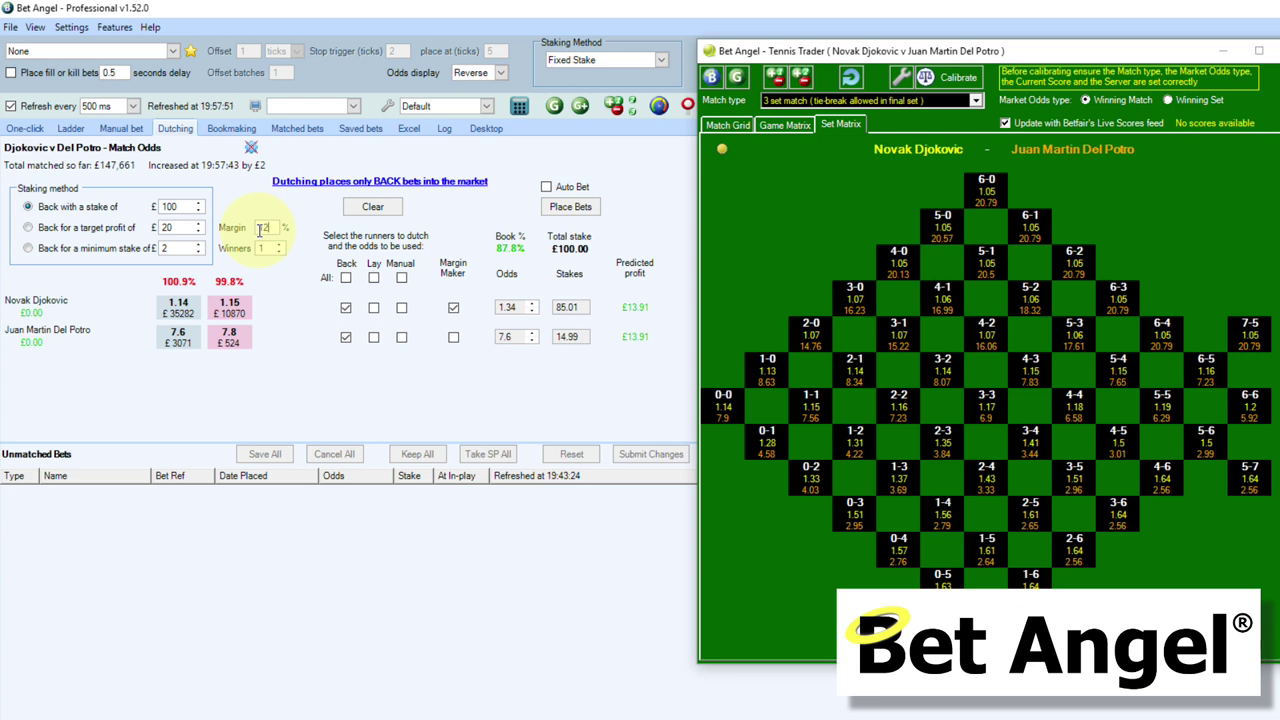
{"action": "left_click", "coordinate": [570, 207]}
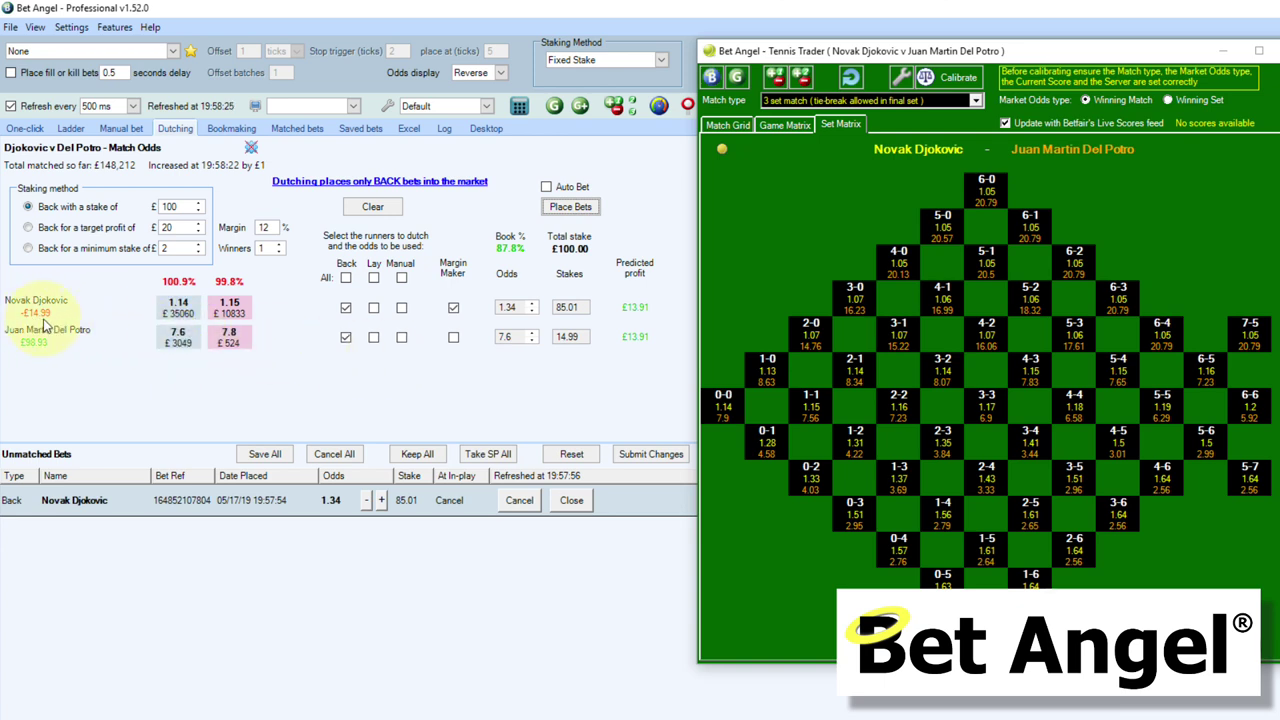
- Set the unmatched Novak Djokovic back bet to Keep at in-play
{"action": "left_click", "coordinate": [453, 308]}
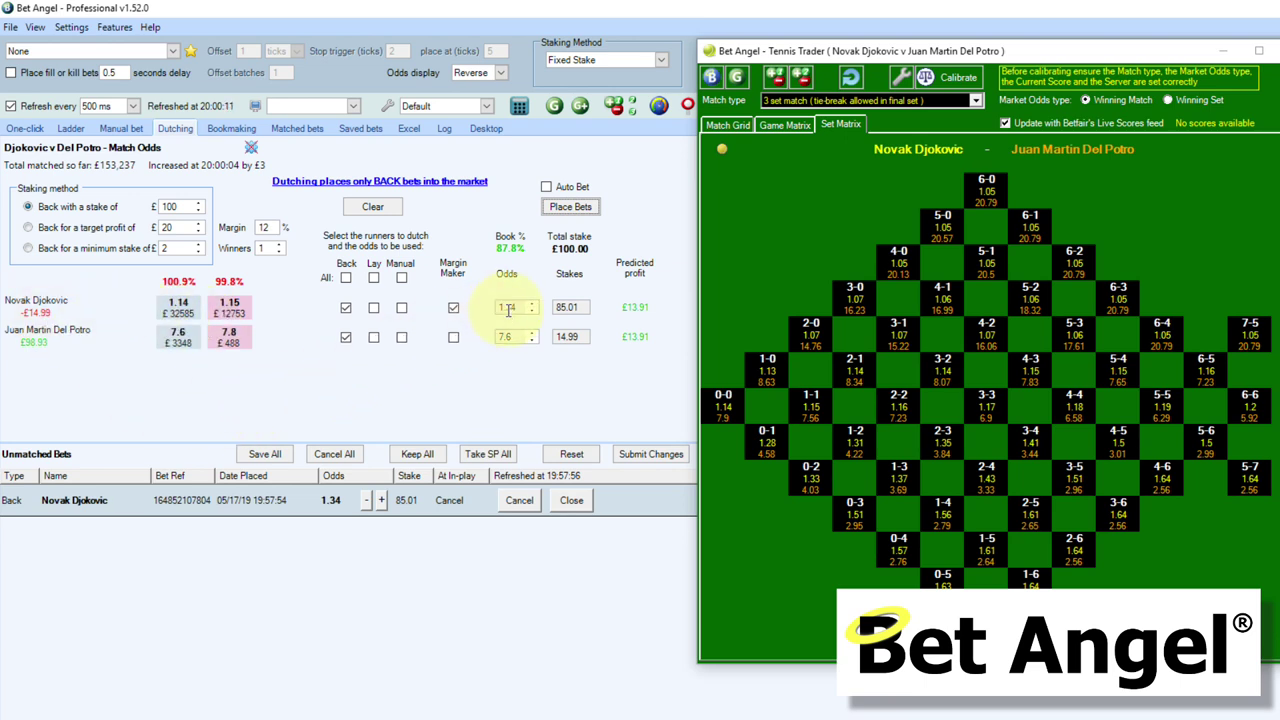
{"action": "left_click", "coordinate": [336, 518]}
{"action": "left_click", "coordinate": [416, 454]}
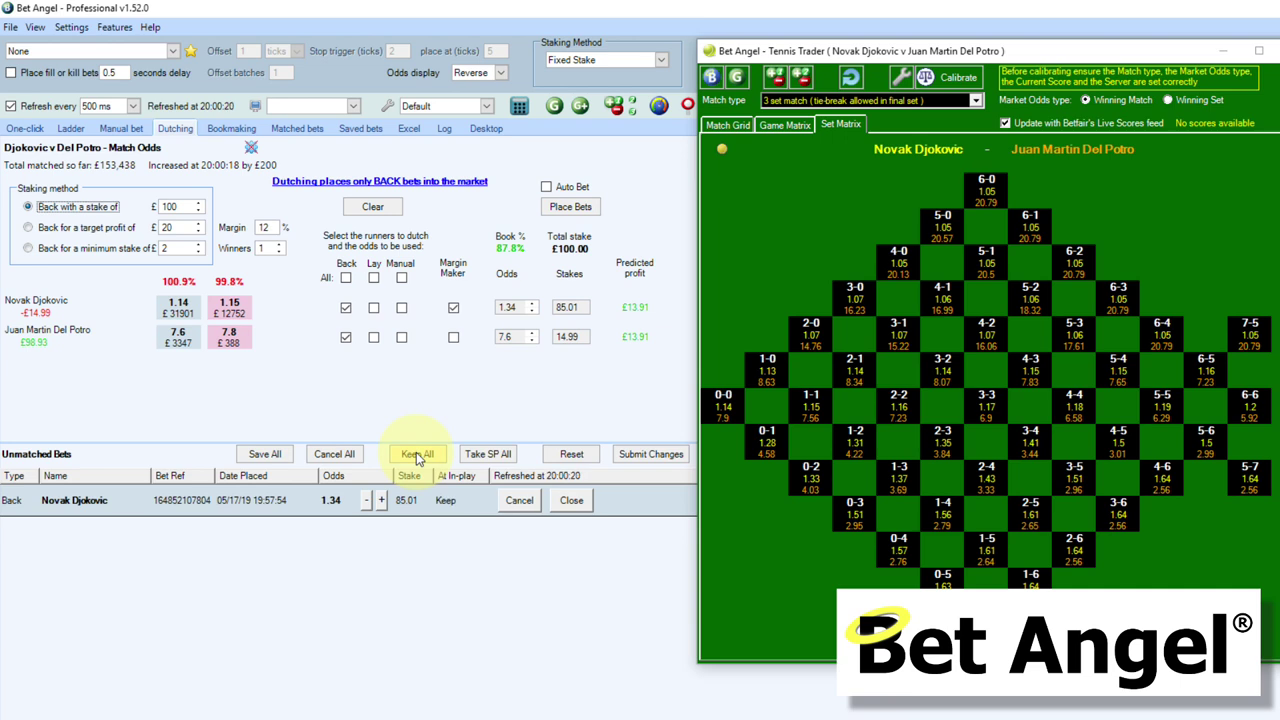